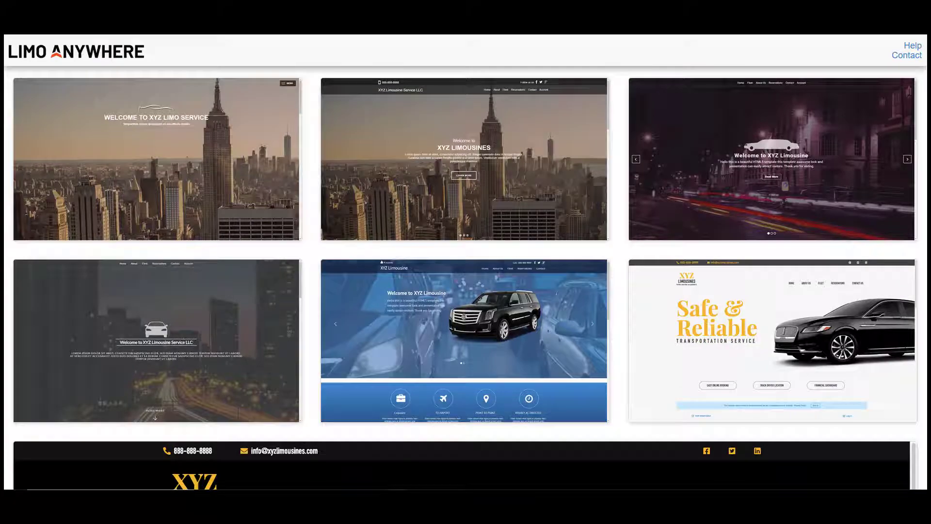
# Step: Browse the limousine website template gallery down to the large black XYZ Limousines design and back up
pyautogui.scroll(-4, 921, 221)
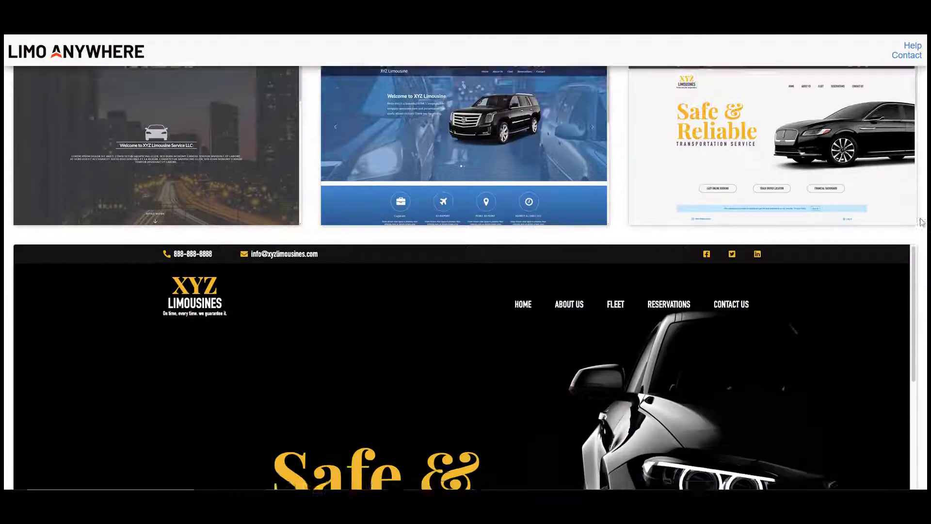
pyautogui.moveTo(920, 218); pyautogui.dragTo(917, 360)
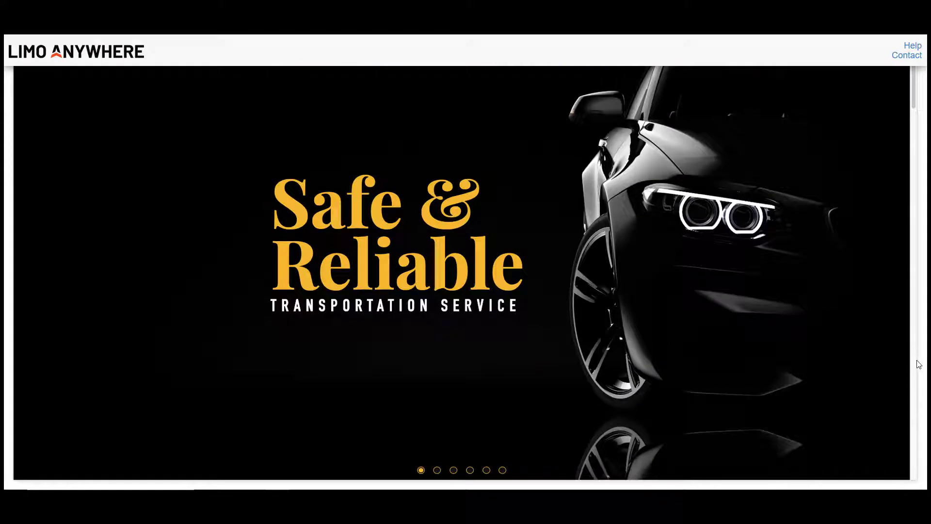
pyautogui.moveTo(919, 364); pyautogui.dragTo(919, 261)
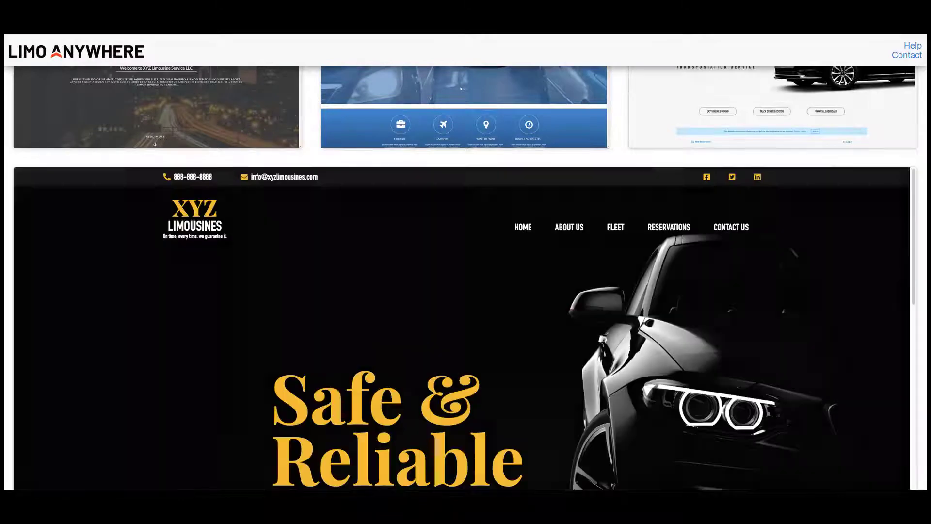
pyautogui.scroll(6, 465, 279)
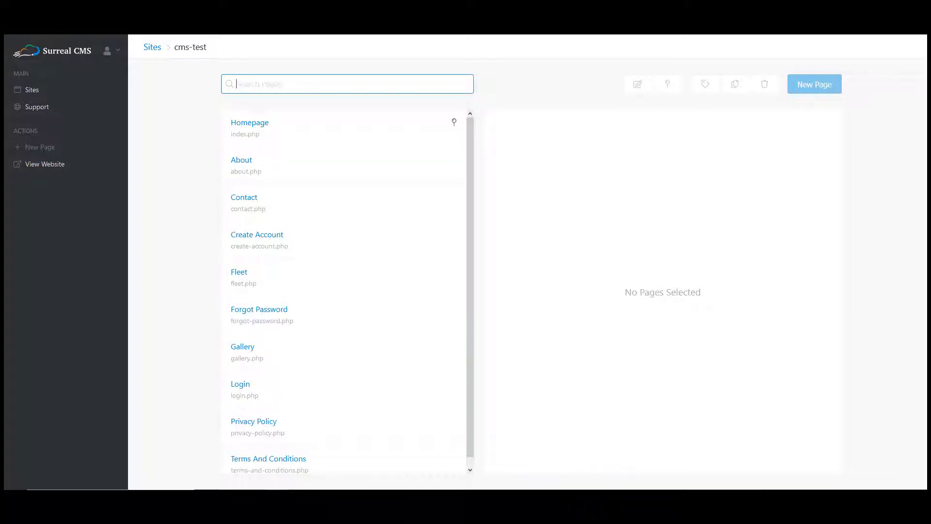
# Step: Open the cms-test site's Homepage for editing and check its save and publish options
pyautogui.click(260, 121)
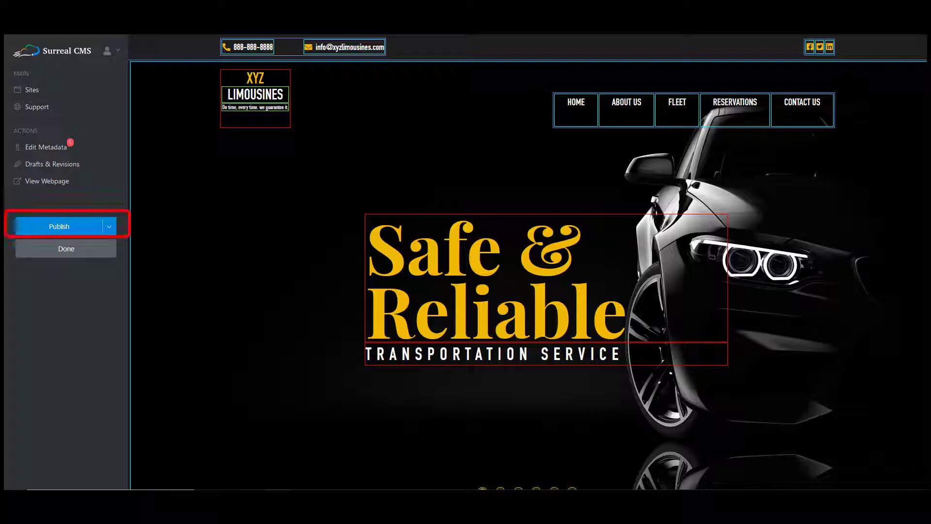
pyautogui.click(109, 227)
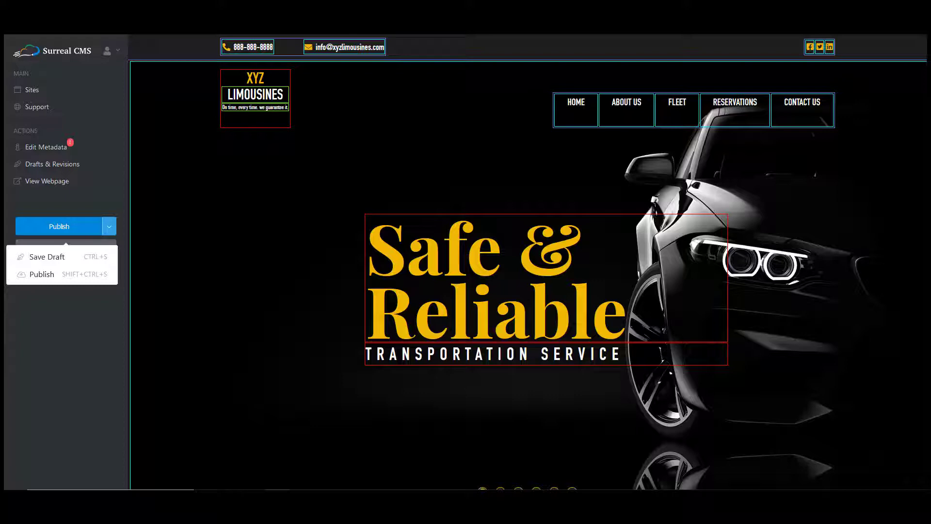
pyautogui.click(110, 225)
# Step: Review the Homepage's drafts and revisions, and check the save draft and publish options again
pyautogui.click(79, 163)
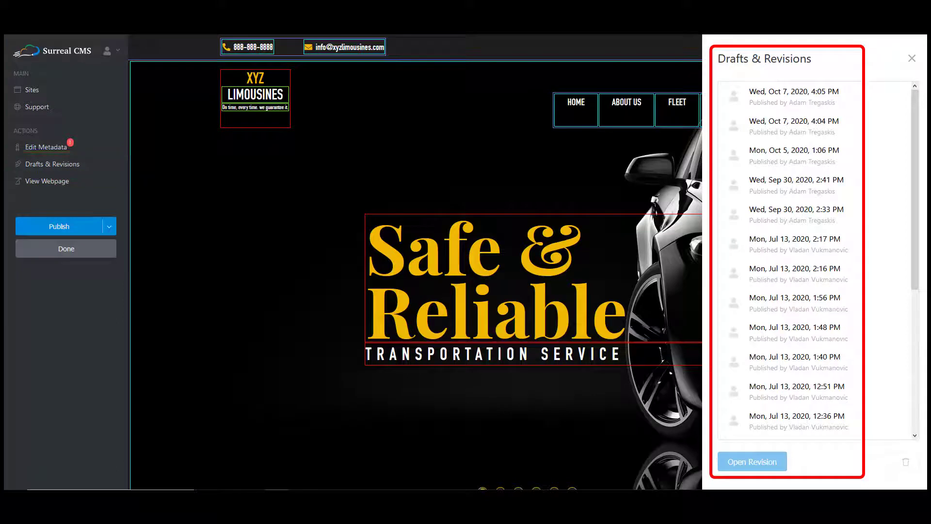
pyautogui.click(911, 58)
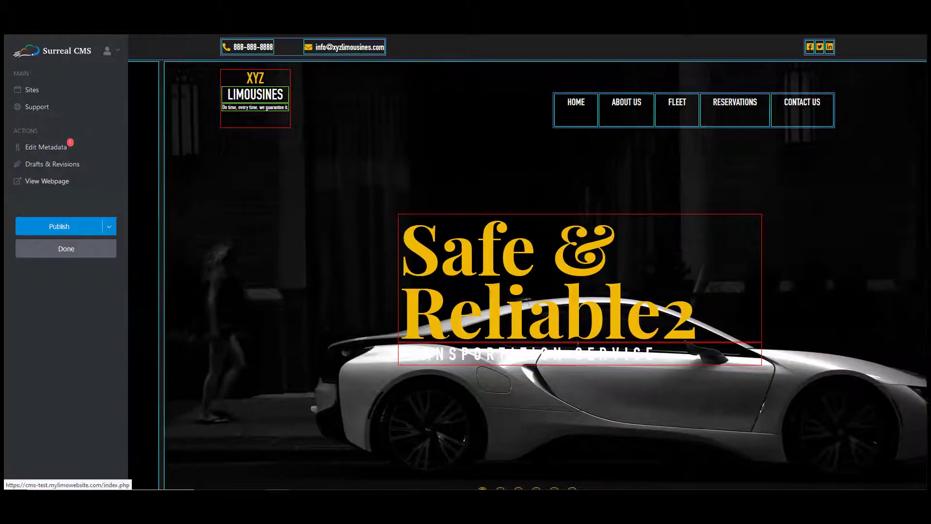
pyautogui.click(109, 227)
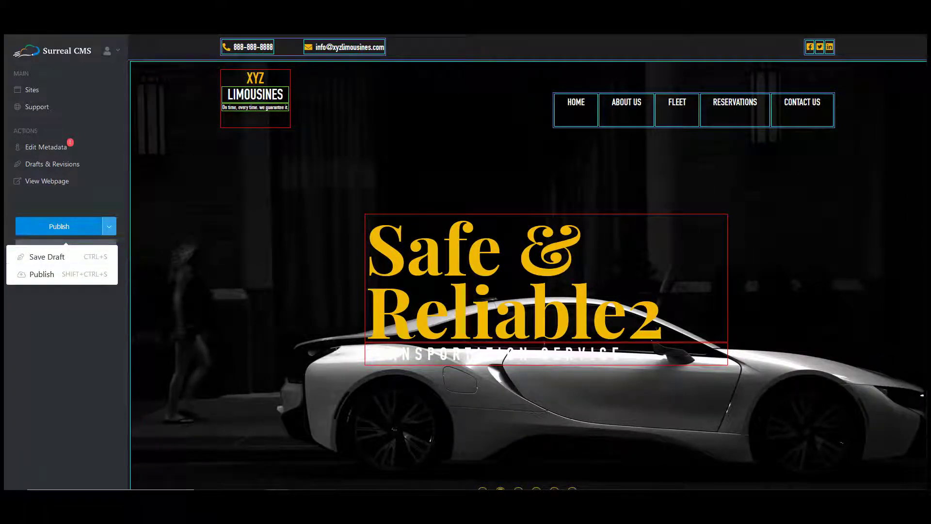
pyautogui.click(109, 226)
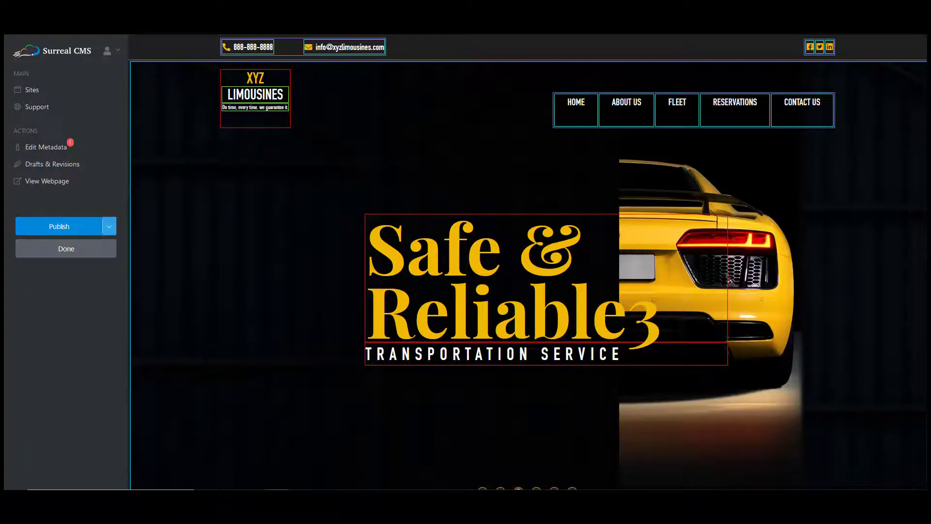
pyautogui.tripleClick(253, 47)
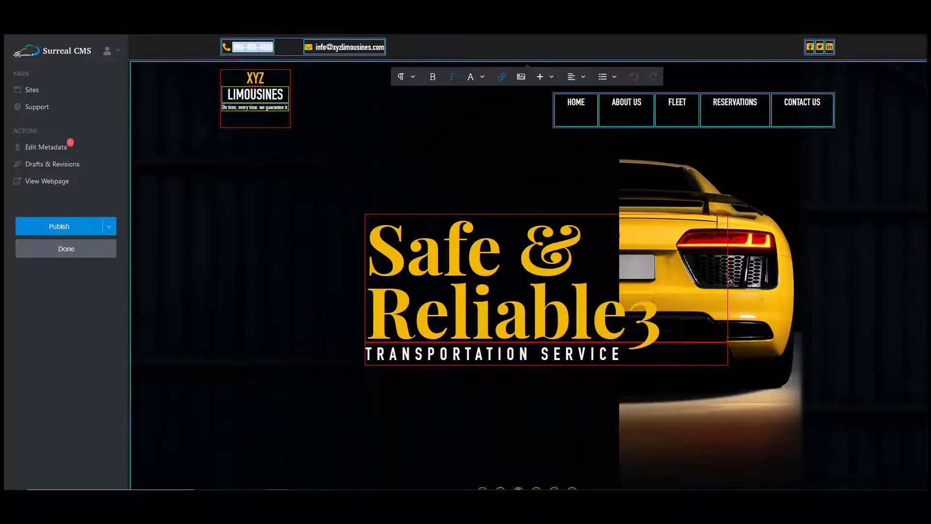
pyautogui.press('BackSpace')
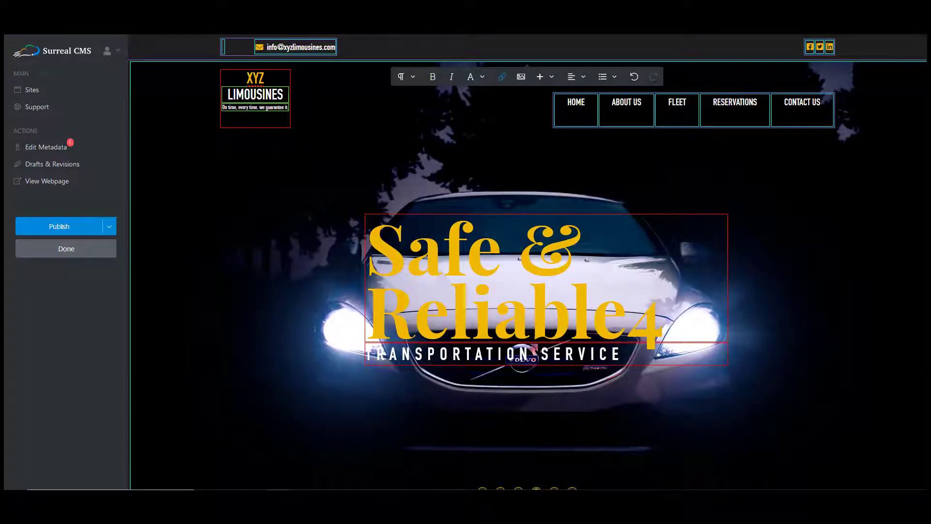
pyautogui.hotkey('ctrl', 'z')
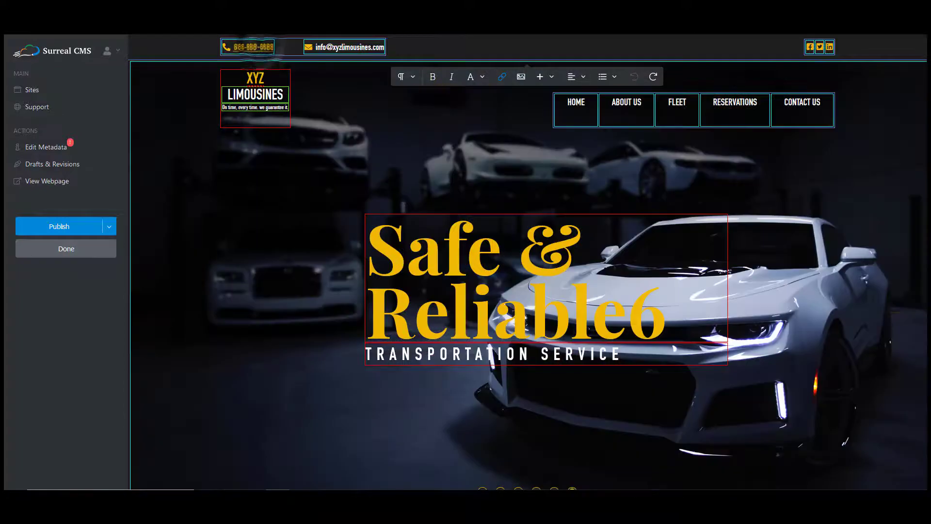
# Step: Replace the last four digits of the phone number in the Homepage header
pyautogui.press('Delete')
pyautogui.press('Delete')
pyautogui.press('Delete')
pyautogui.press('Delete')
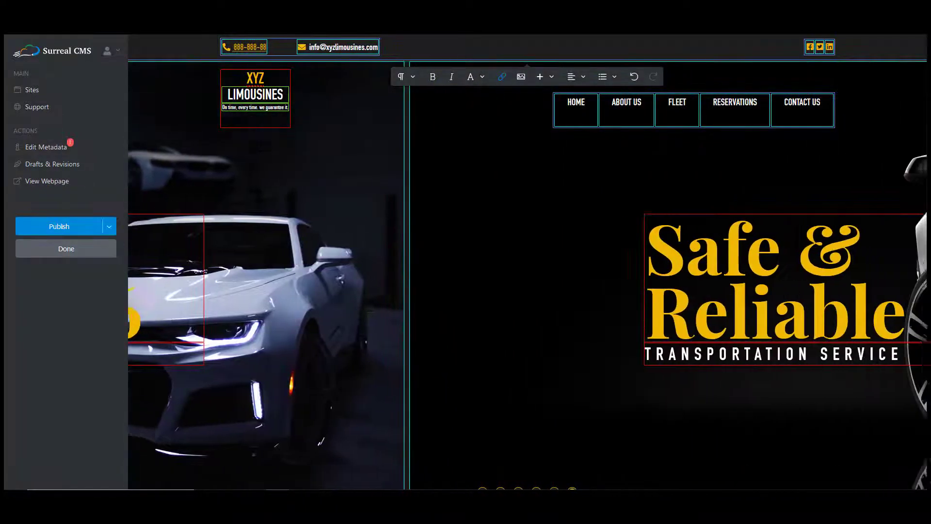
pyautogui.write('0302')
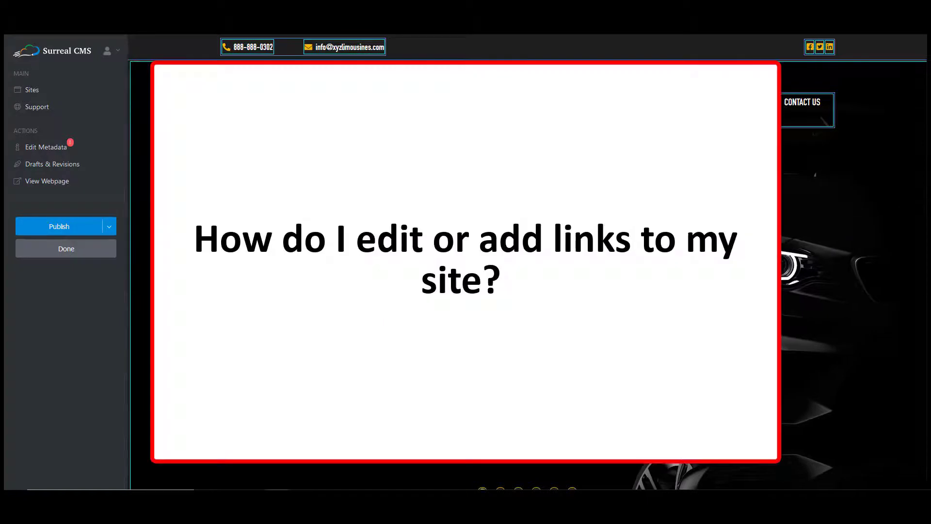
pyautogui.click(815, 174)
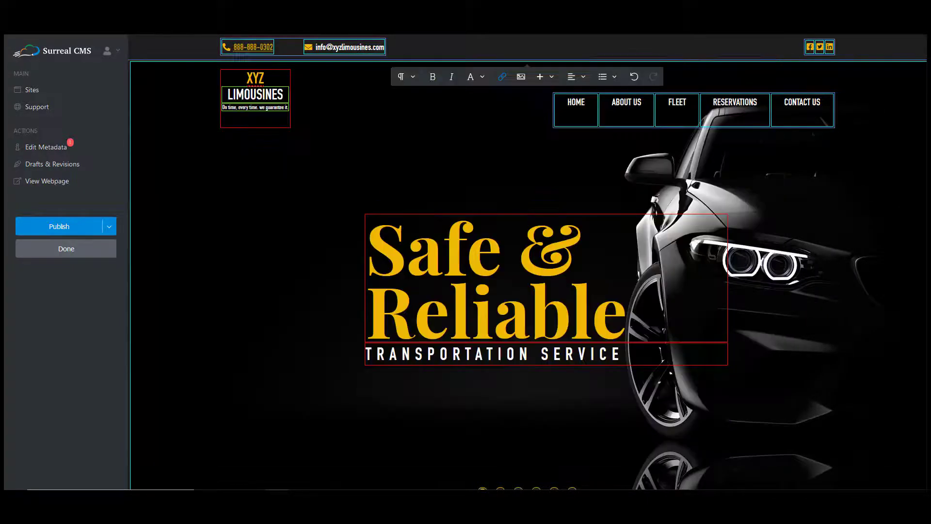
# Step: Check the link URLs behind the header's phone number and contact e-mail address
pyautogui.doubleClick(262, 48)
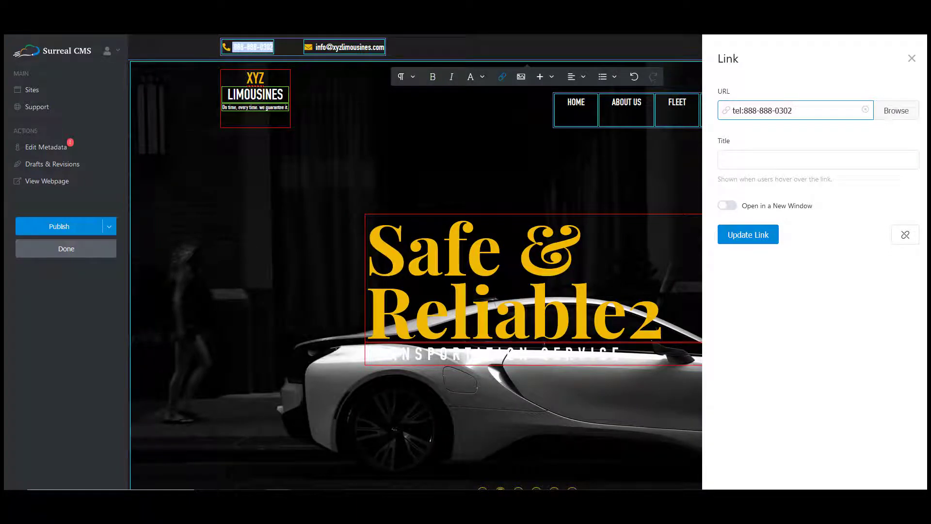
pyautogui.doubleClick(340, 47)
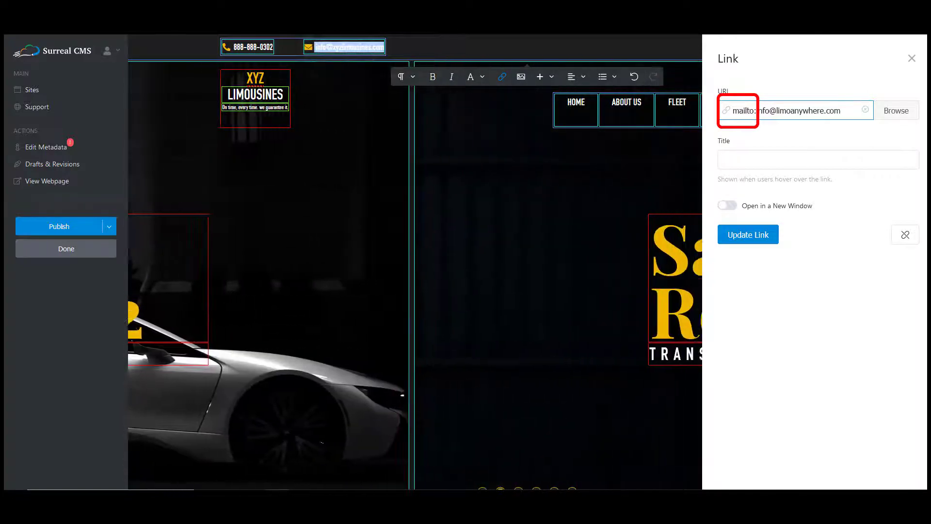
pyautogui.click(353, 51)
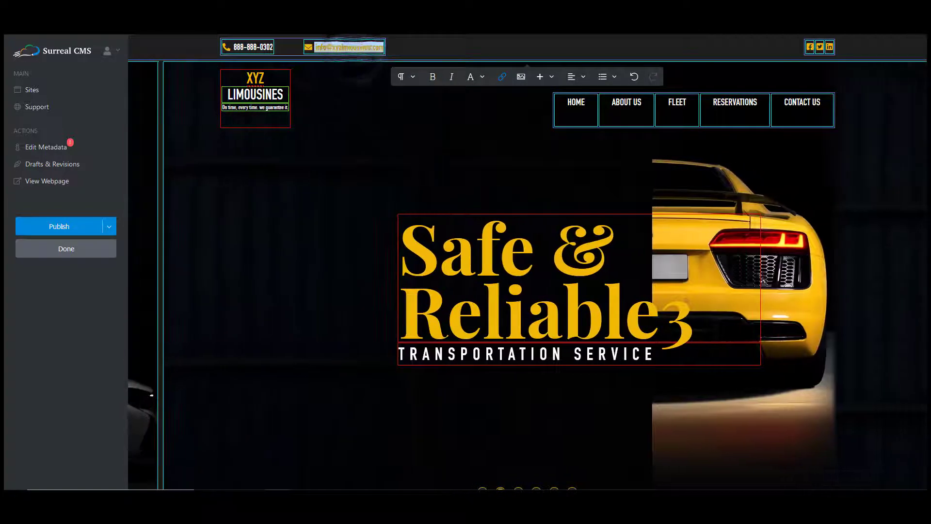
# Step: Replace the company name in the domain of the header's contact e-mail address with limoanywhere
pyautogui.click(333, 47)
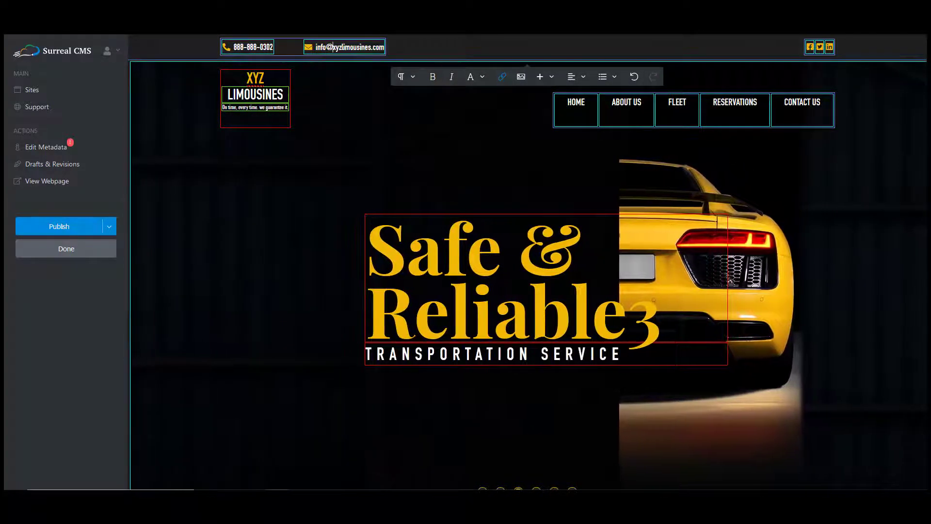
pyautogui.press('Delete')
pyautogui.press('Delete')
pyautogui.press('Delete')
pyautogui.press('Delete')
pyautogui.press('Delete')
pyautogui.press('Delete')
pyautogui.press('Delete')
pyautogui.press('Delete')
pyautogui.press('Delete')
pyautogui.press('Delete')
pyautogui.press('Delete')
pyautogui.press('Delete')
pyautogui.press('Delete')
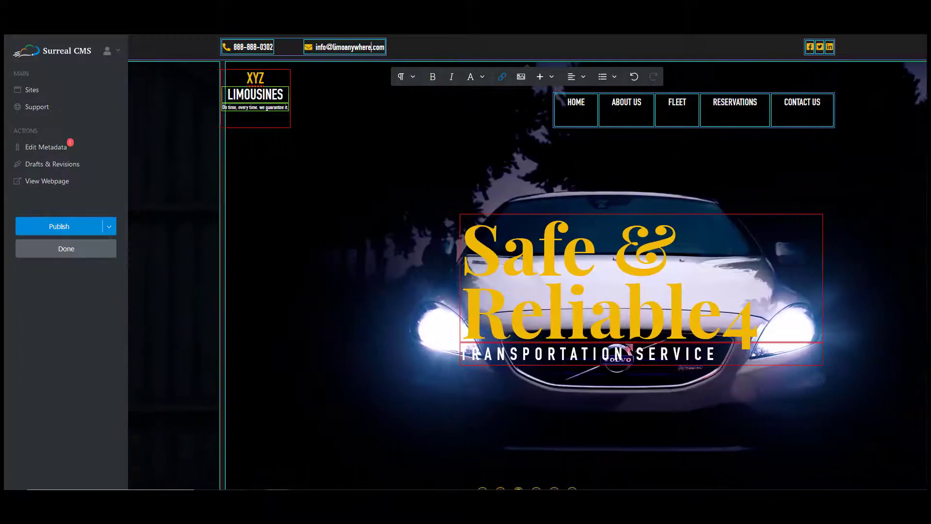
# Step: Open the link settings for the Corporate Travel item in the Our Services list, and close them
pyautogui.scroll(-10, 527, 262)
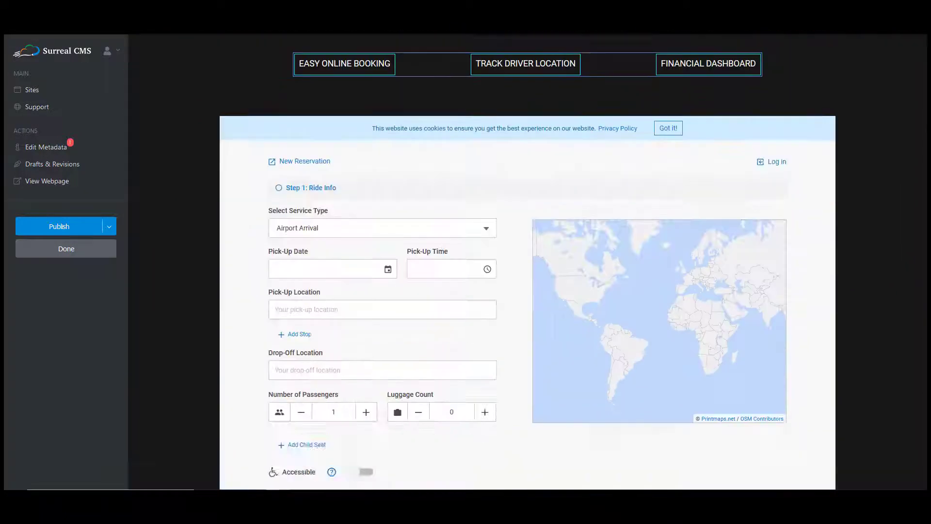
pyautogui.scroll(-15, 527, 262)
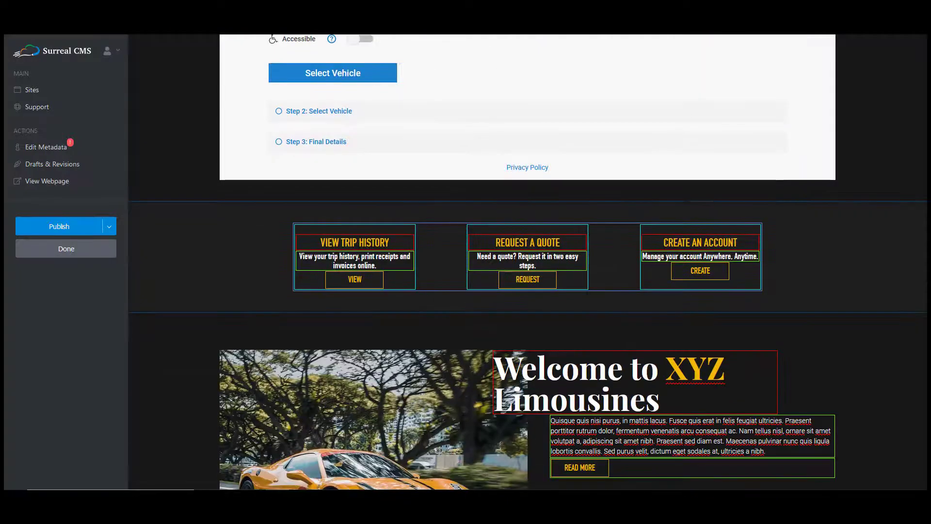
pyautogui.scroll(-3, 528, 262)
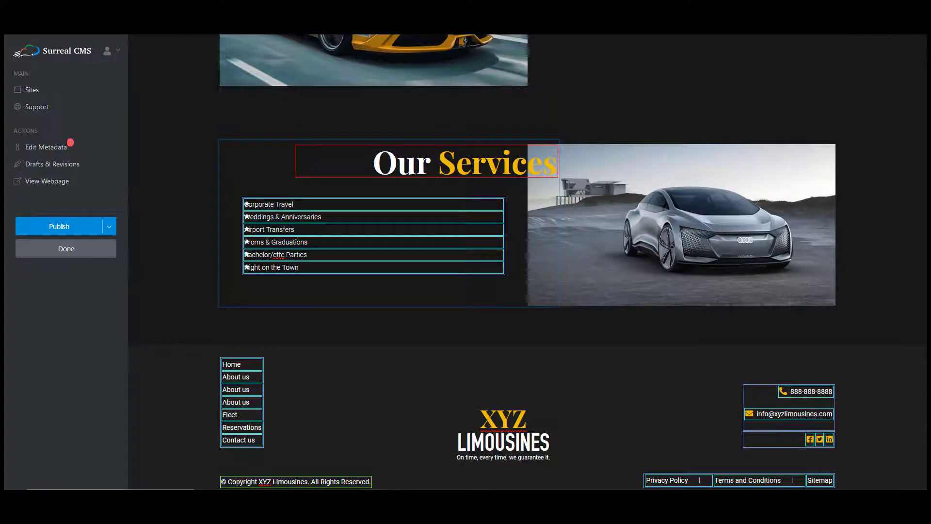
pyautogui.click(297, 204)
pyautogui.tripleClick(298, 204)
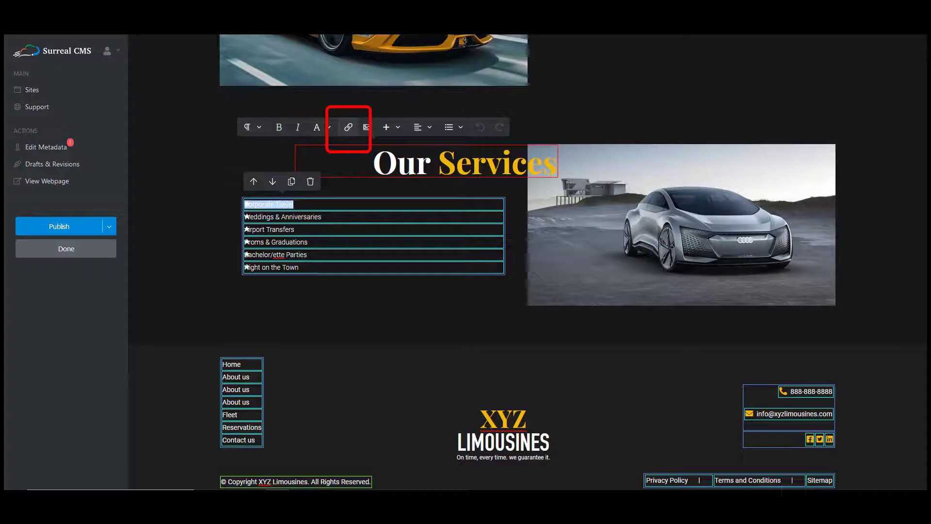
pyautogui.click(348, 127)
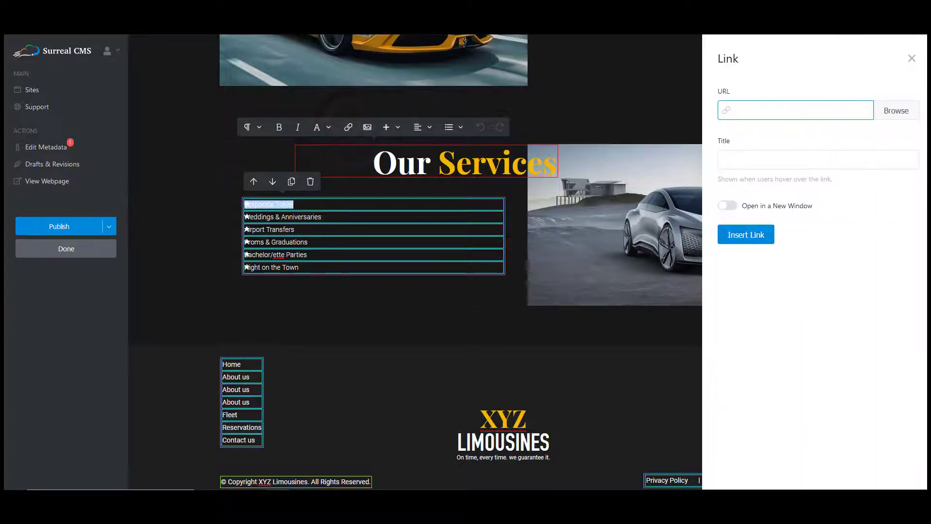
pyautogui.click(771, 108)
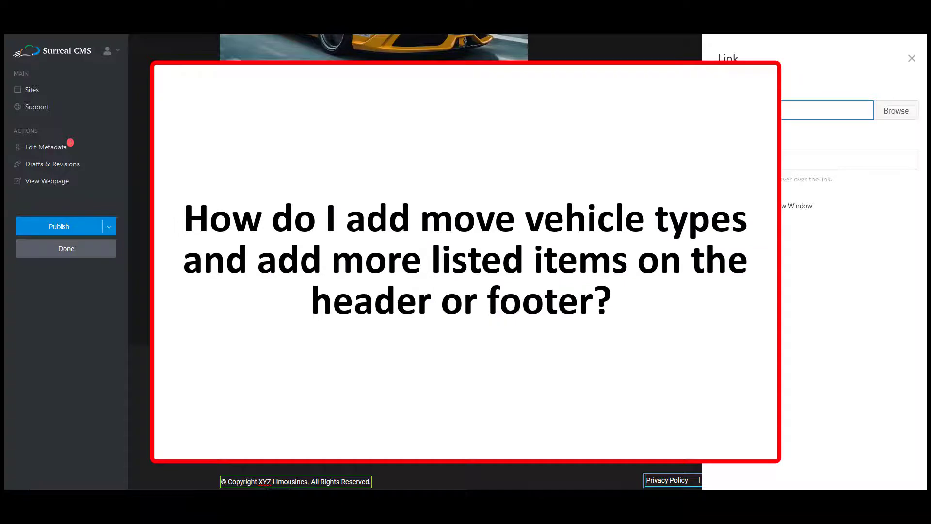
pyautogui.click(911, 57)
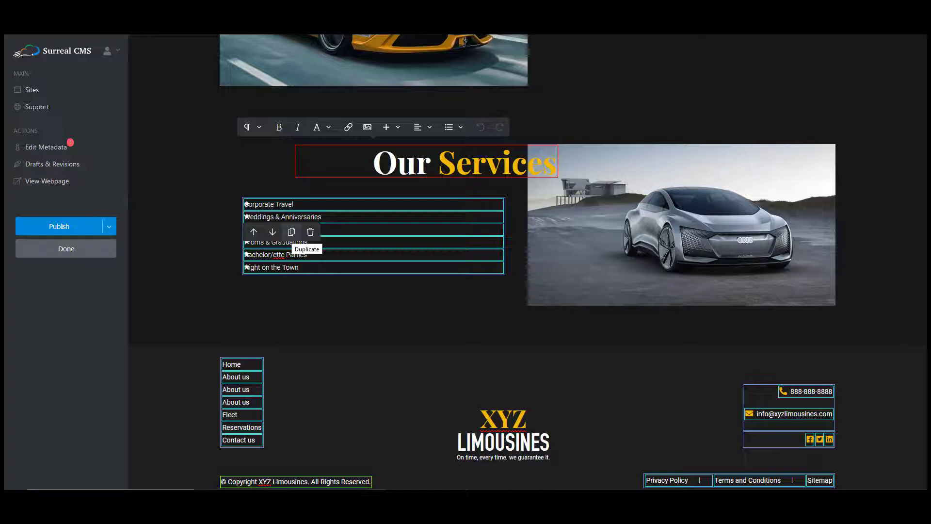
# Step: Duplicate the Bachelor/ette Parties item in the Our Services list and the Mercedes Benz vehicle block on the Fleet page
pyautogui.click(292, 232)
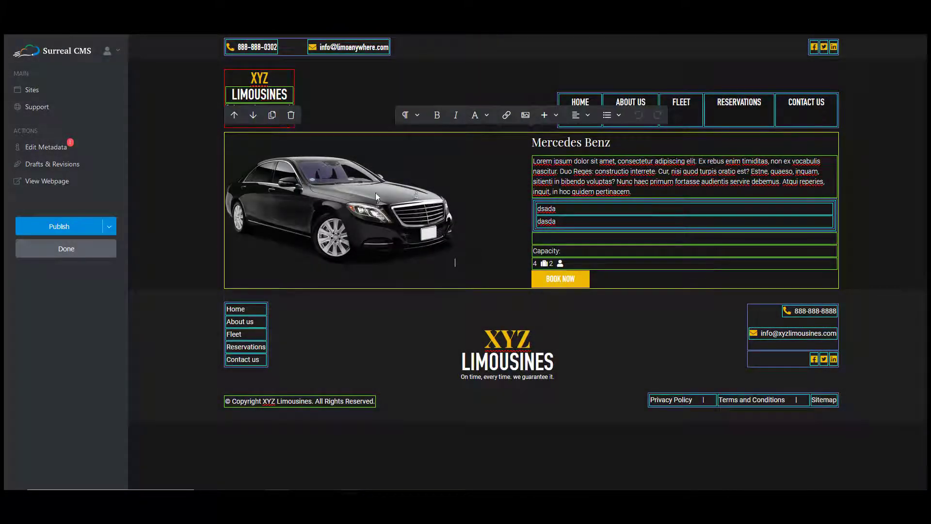
pyautogui.click(269, 117)
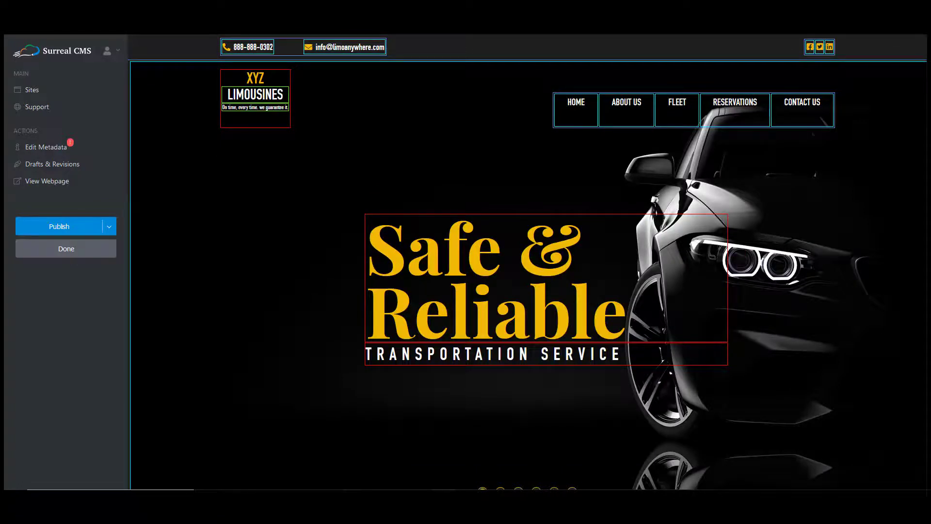
# Step: Move the HOME item two places later in the header navigation, and return it to the first place
pyautogui.click(585, 102)
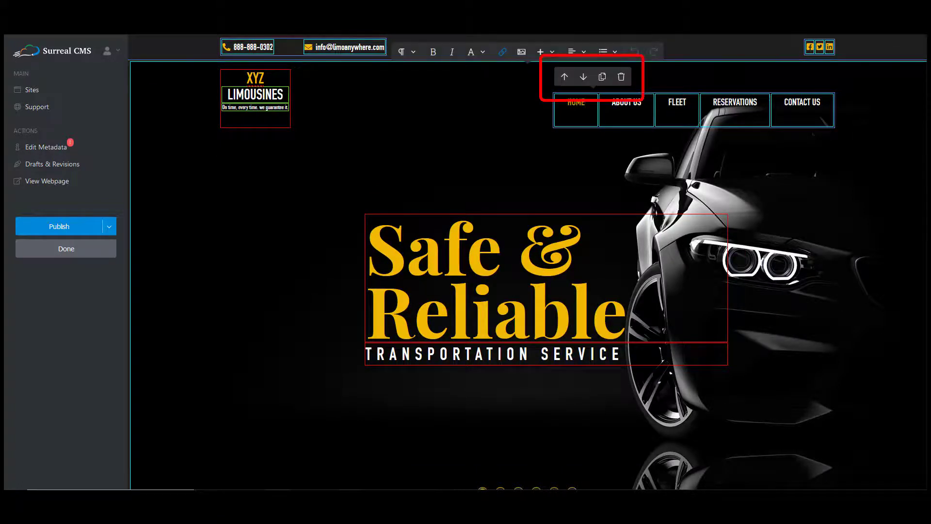
pyautogui.click(583, 76)
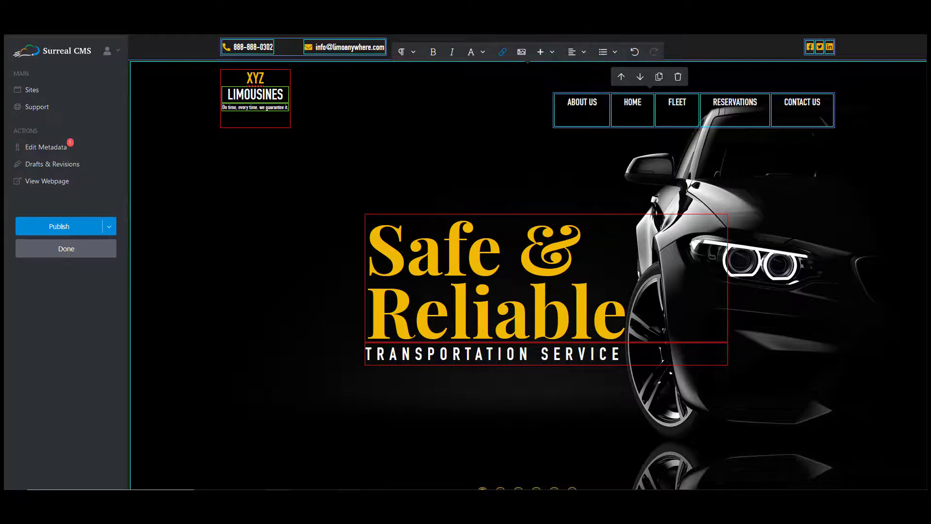
pyautogui.click(640, 77)
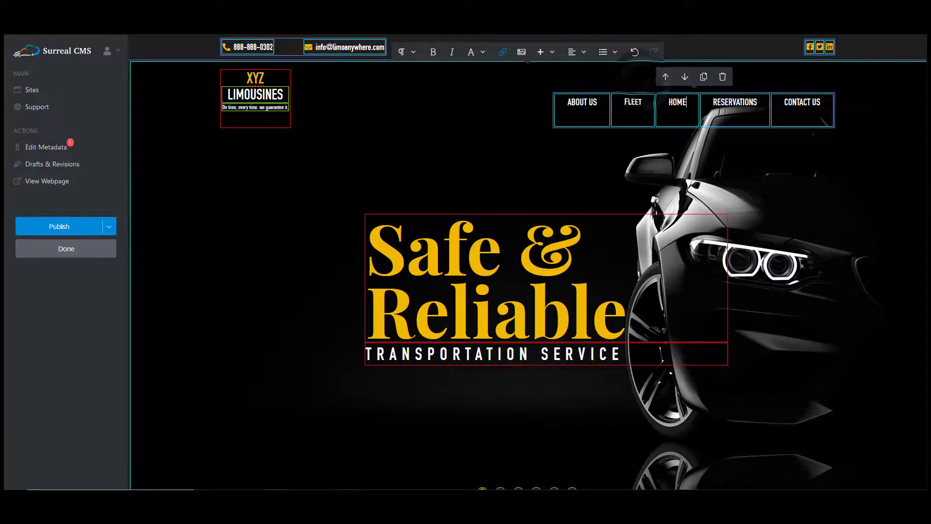
pyautogui.click(666, 76)
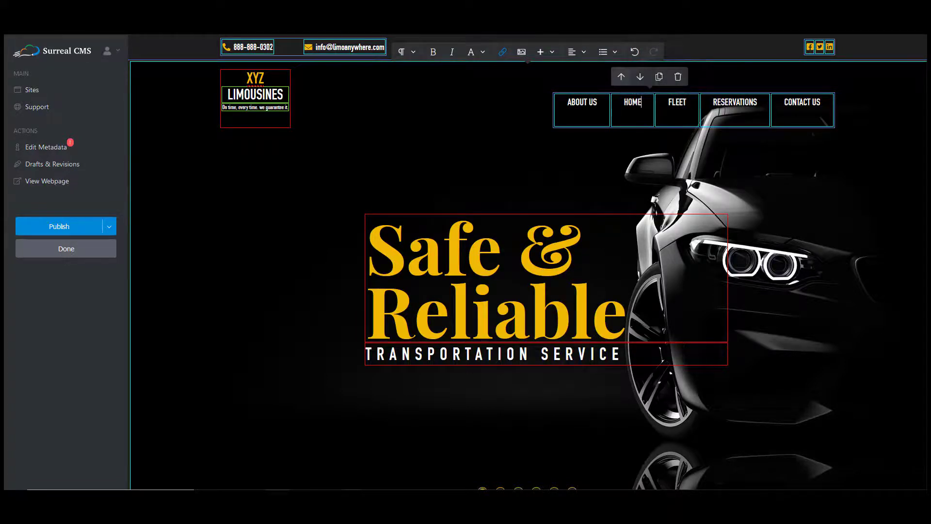
pyautogui.click(621, 76)
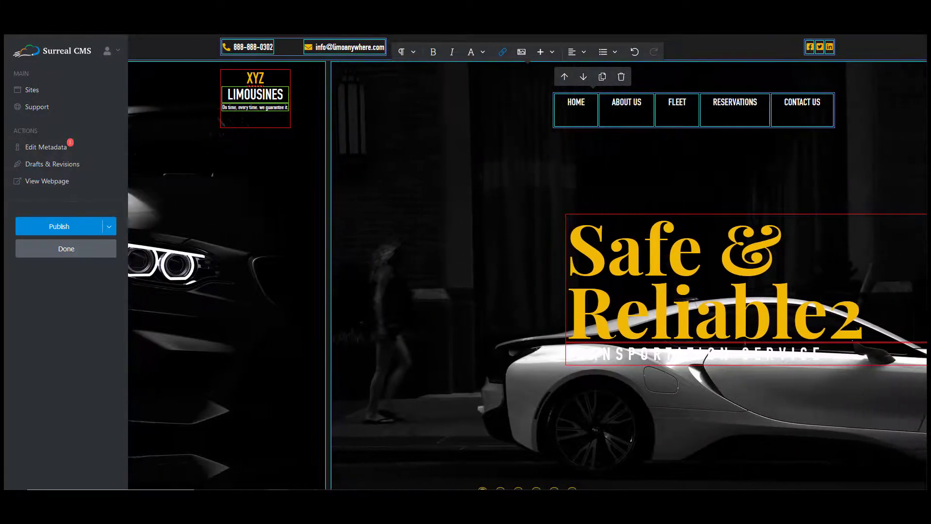
# Step: Delete the Weddings & Anniversaries item from the Our Services list
pyautogui.scroll(-15, 528, 261)
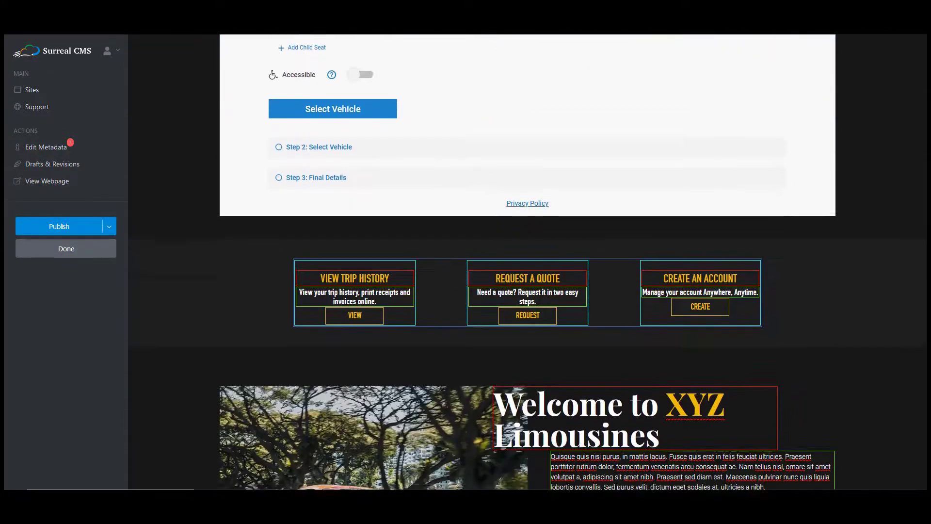
pyautogui.scroll(-10, 528, 262)
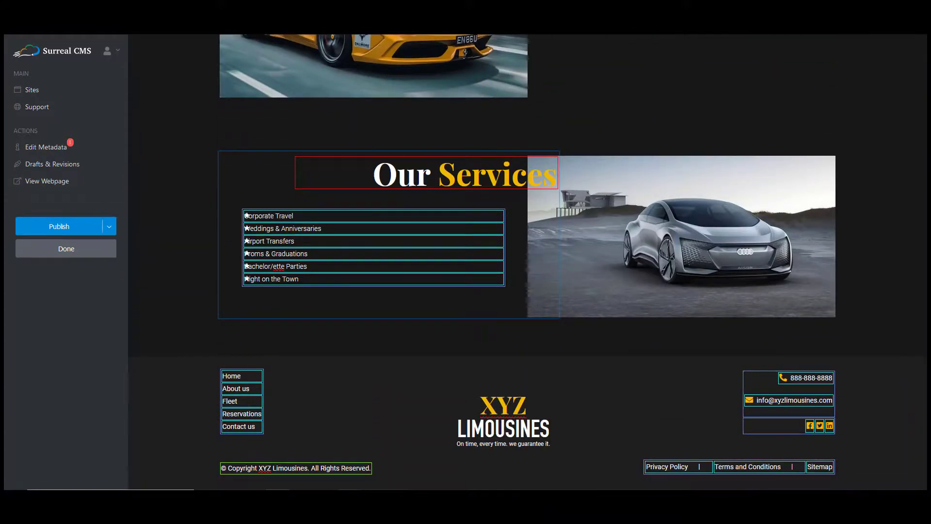
pyautogui.click(330, 217)
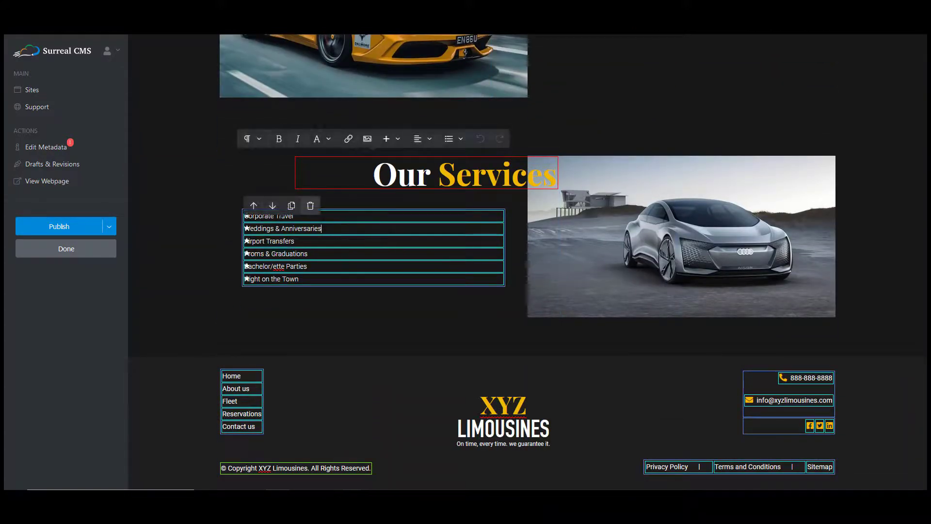
pyautogui.click(310, 206)
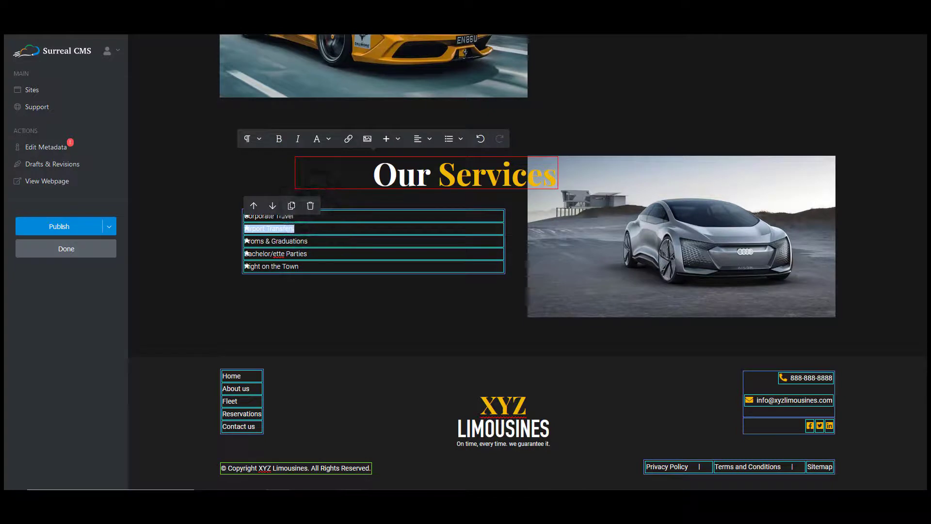
# Step: Move the About us item three places down in the footer navigation list, to the last place
pyautogui.click(237, 388)
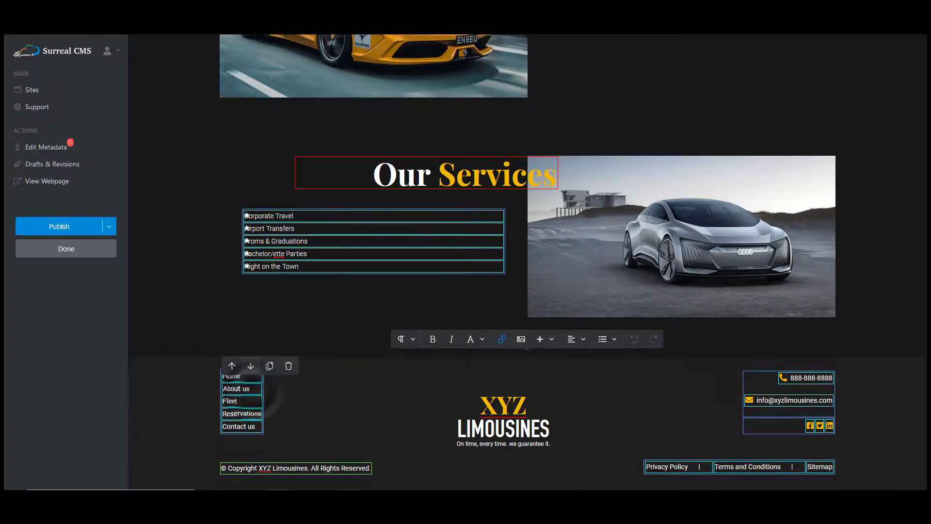
pyautogui.click(251, 365)
pyautogui.click(251, 378)
pyautogui.click(250, 390)
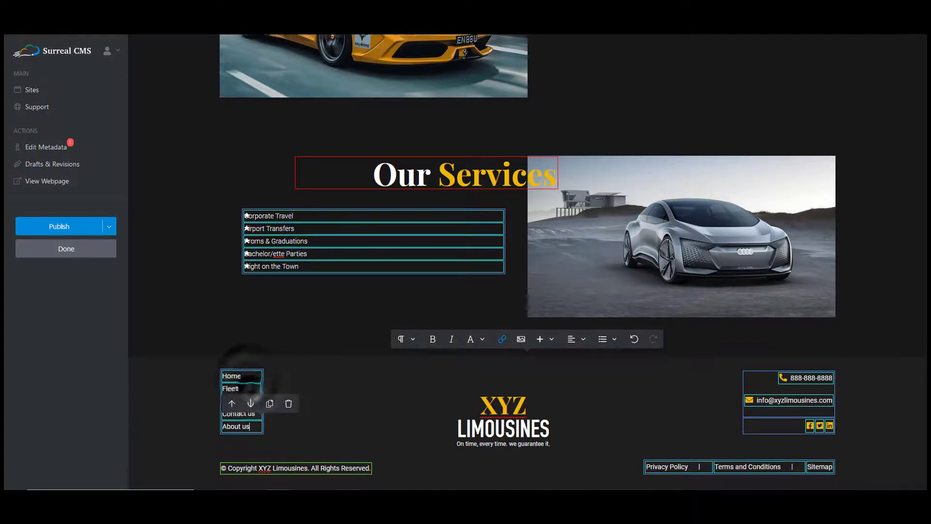